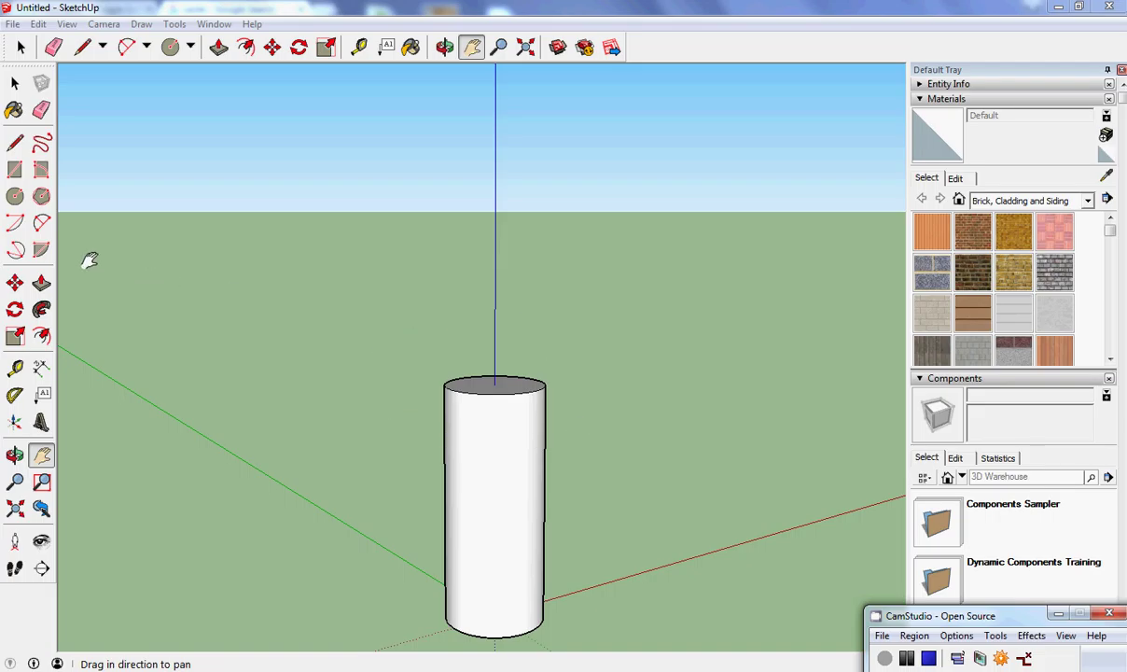
Activate the Polygon tool for drawing on the white cylinder's top face
left_click(41, 197)
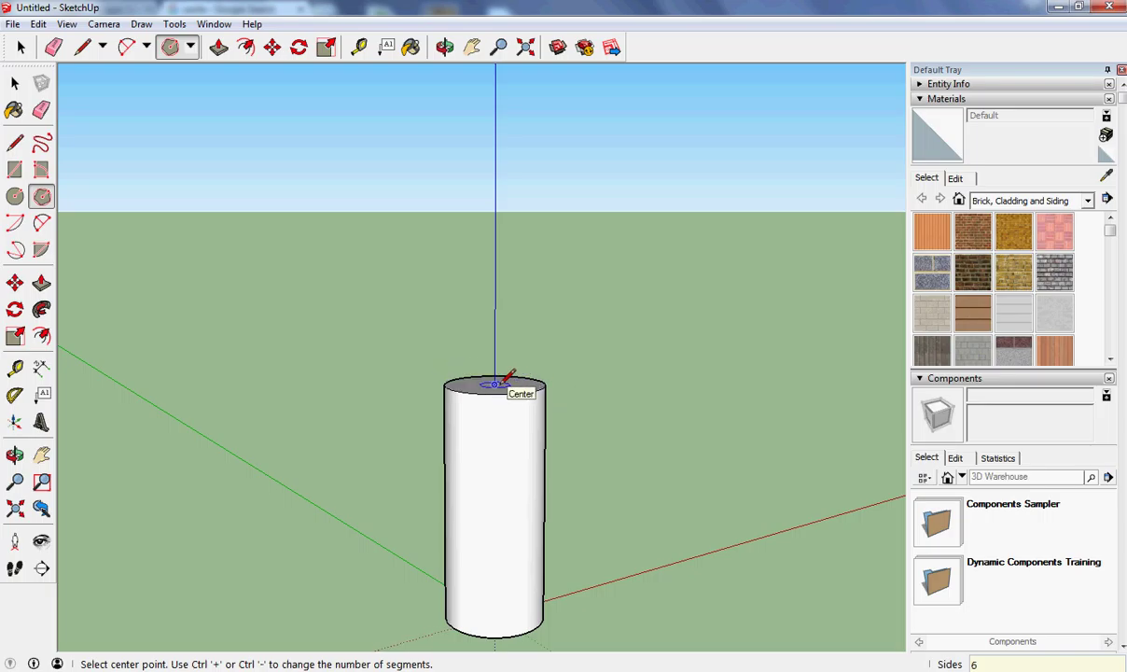
Draw an octagon centred on the cylinder top, overhanging its rim, then view it from above
left_click(495, 383)
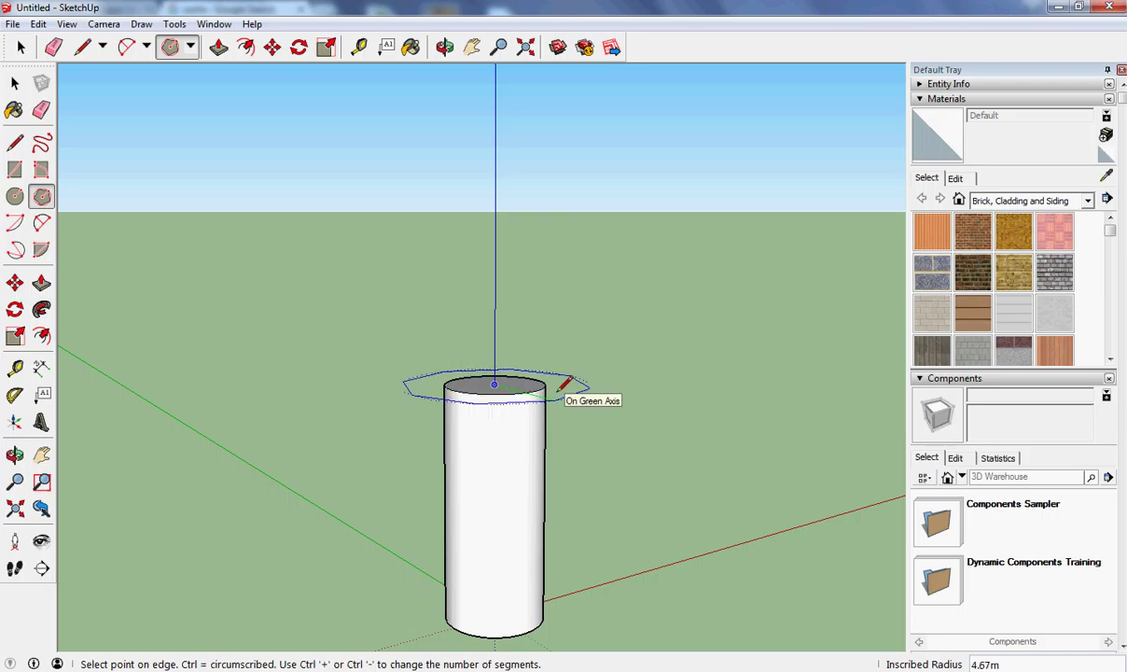
left_click(563, 384)
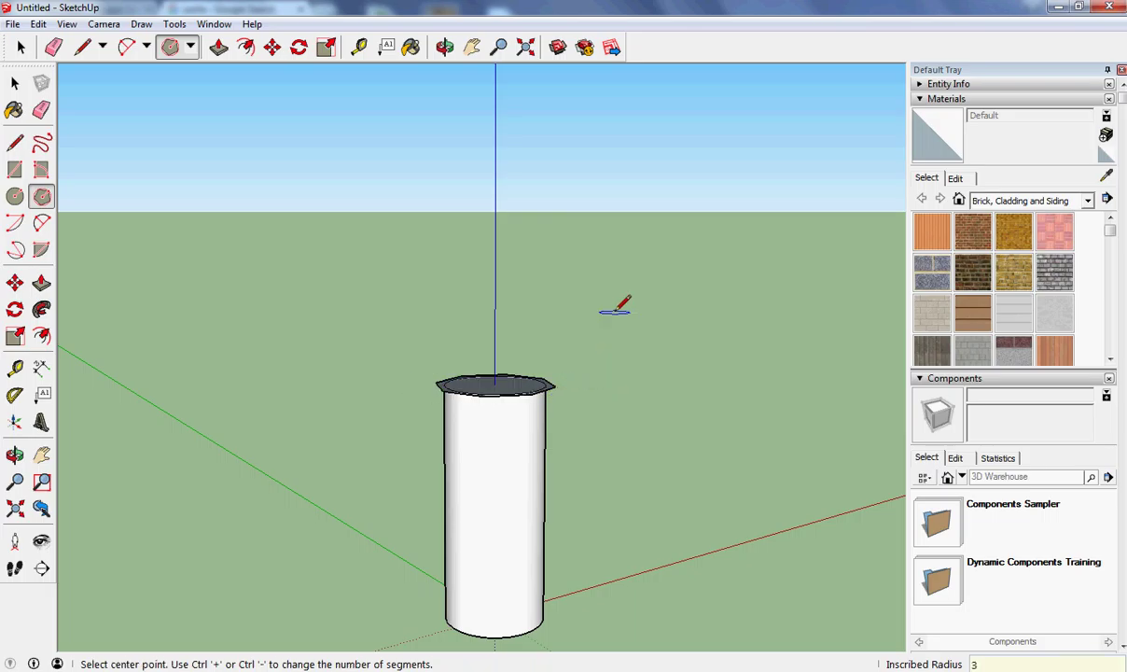
left_click(15, 481)
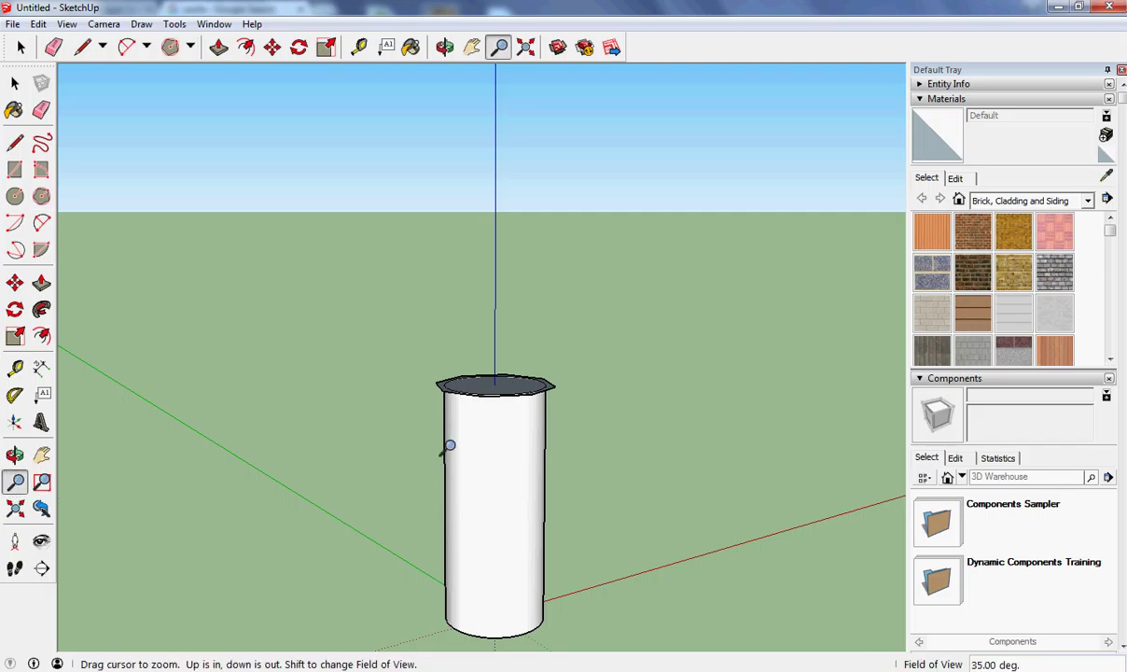
scroll(513, 392, "up", 5)
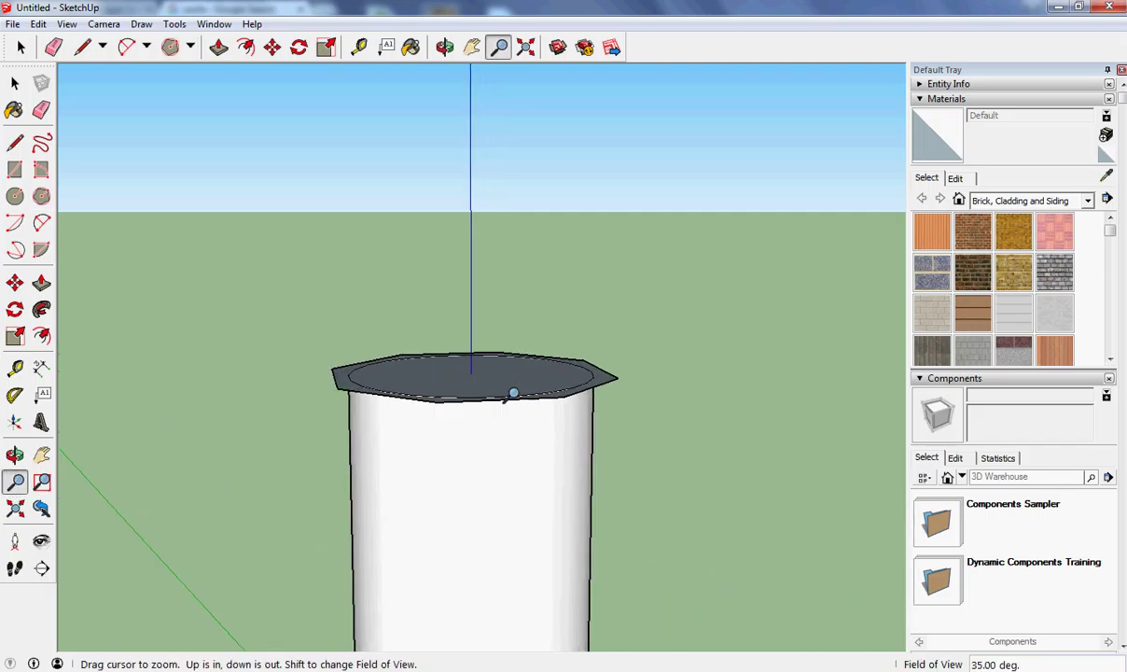
left_click(15, 454)
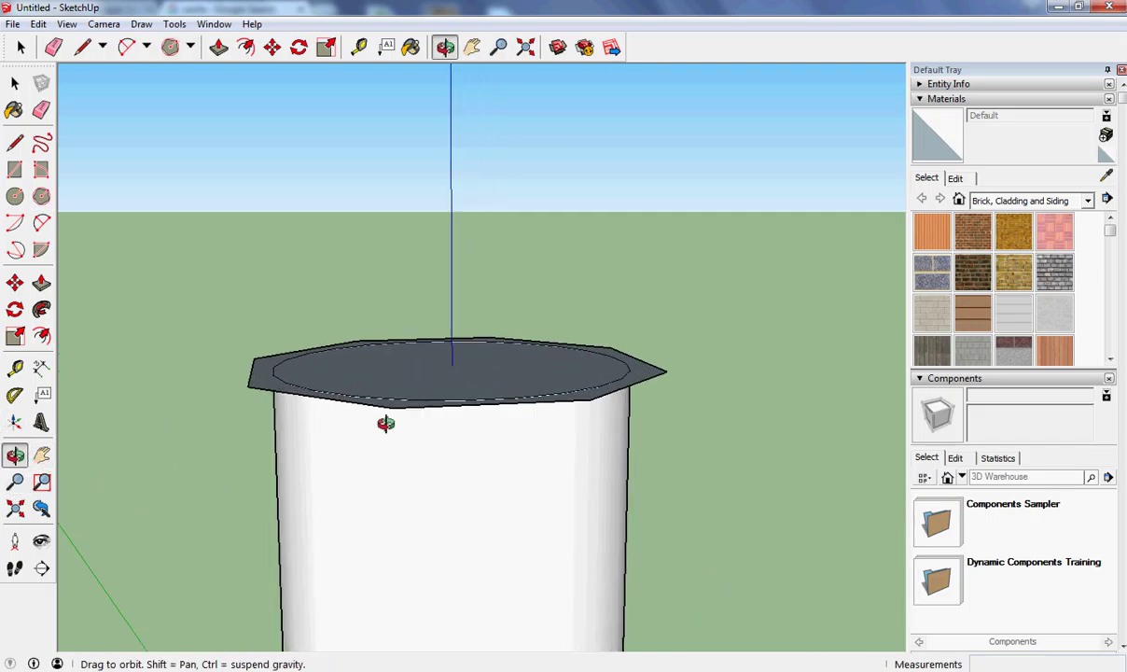
left_click_drag(395, 396, 388, 460)
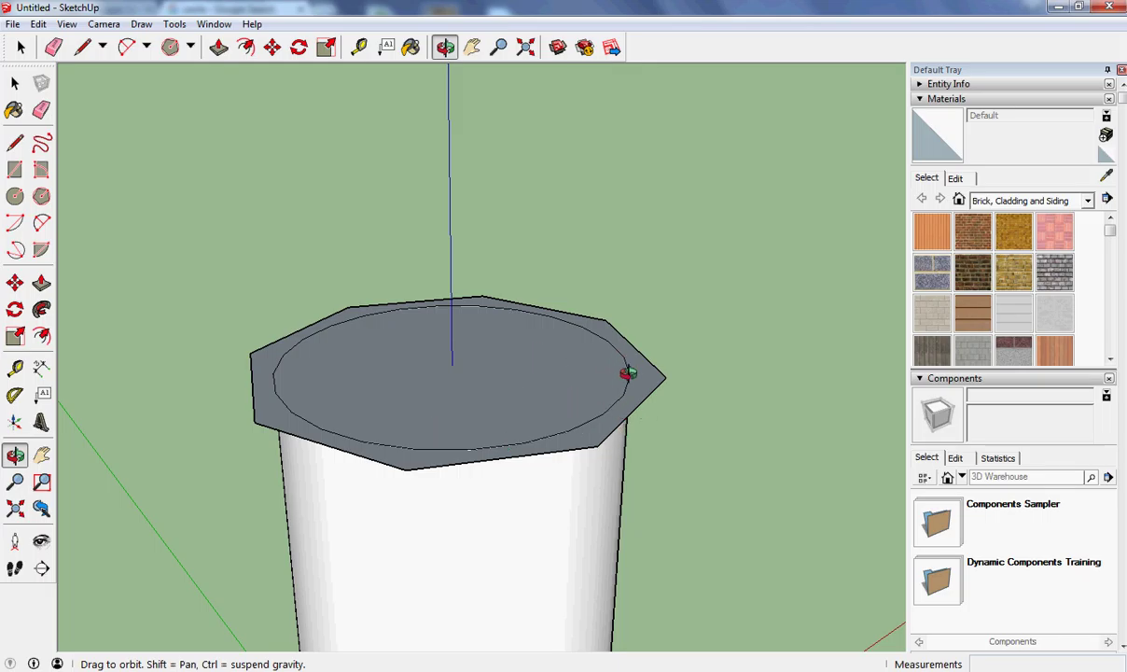
Push/Pull the octagon's outer ring and inner circle face up 0.2 m each
left_click(41, 284)
left_click(291, 419)
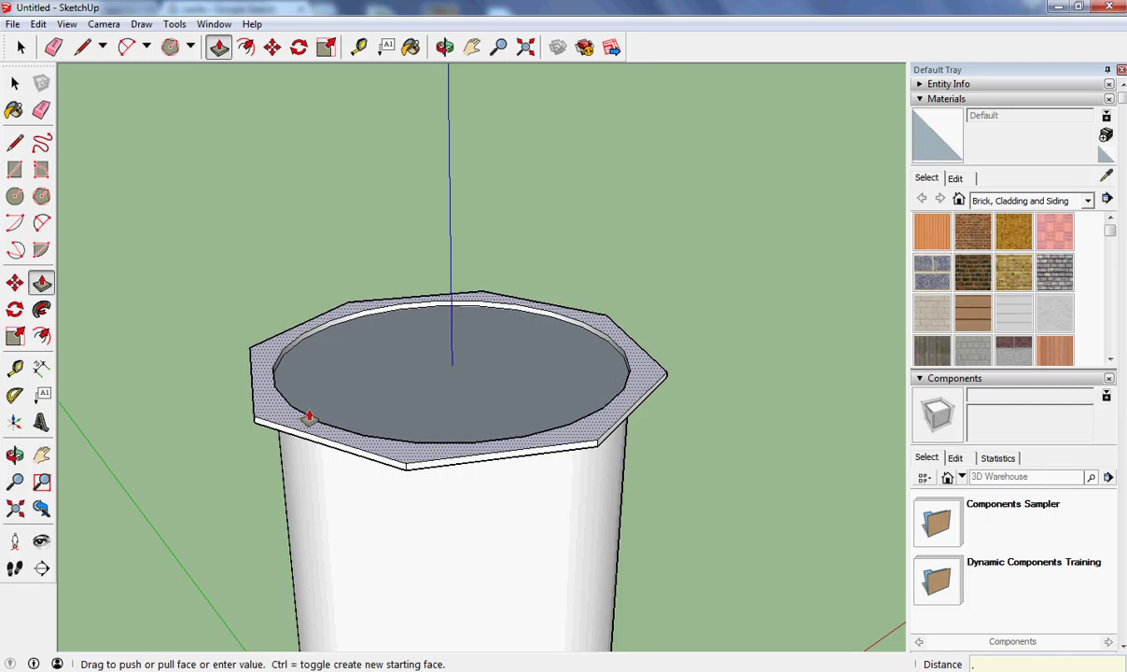
key("Return")
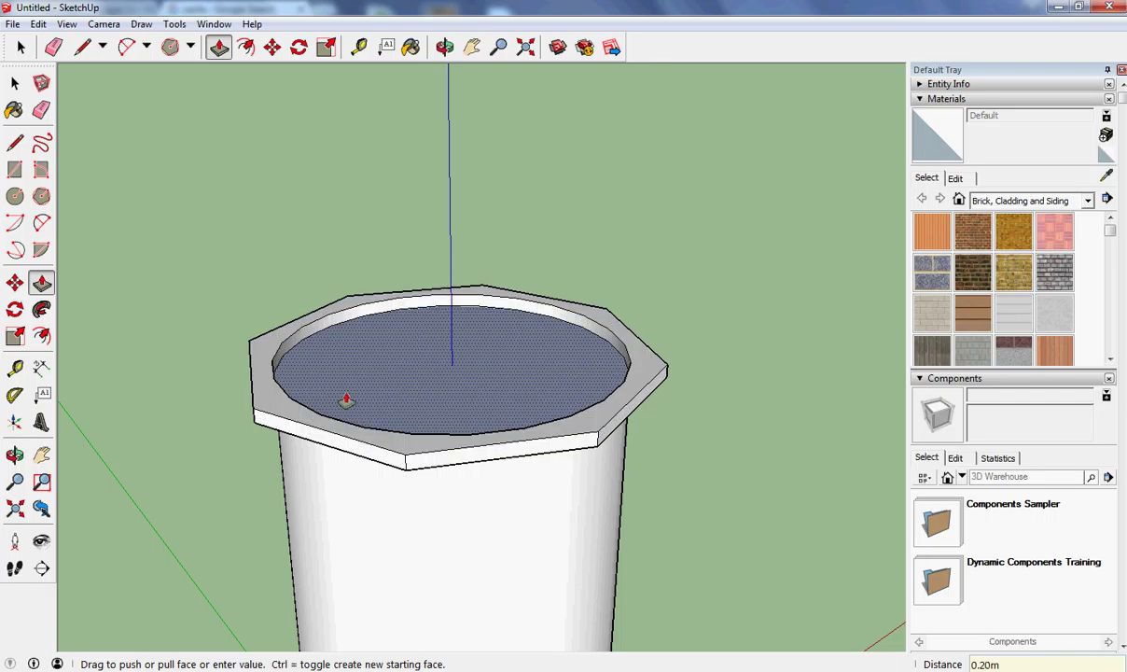
left_click(370, 359)
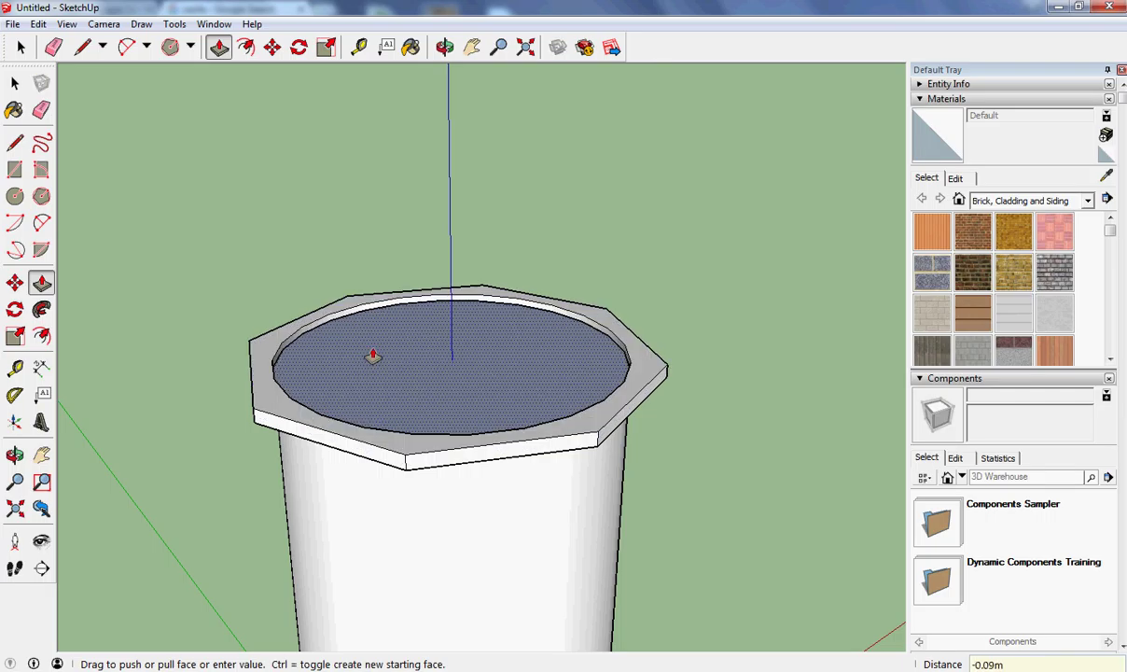
type(".")
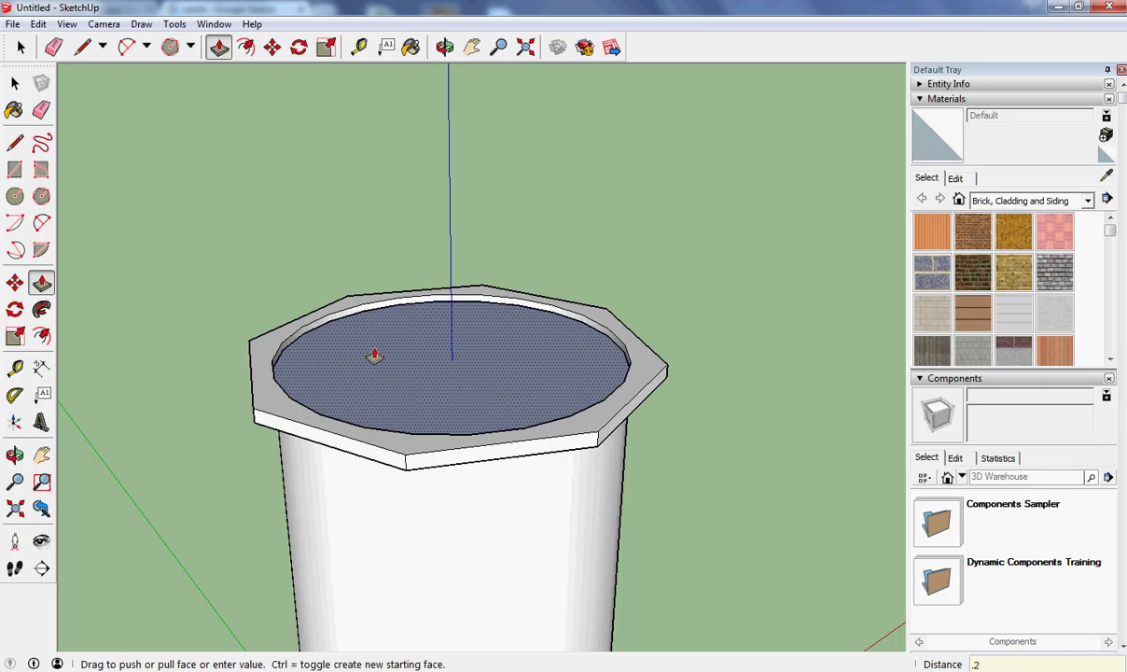
type("2")
key("Return")
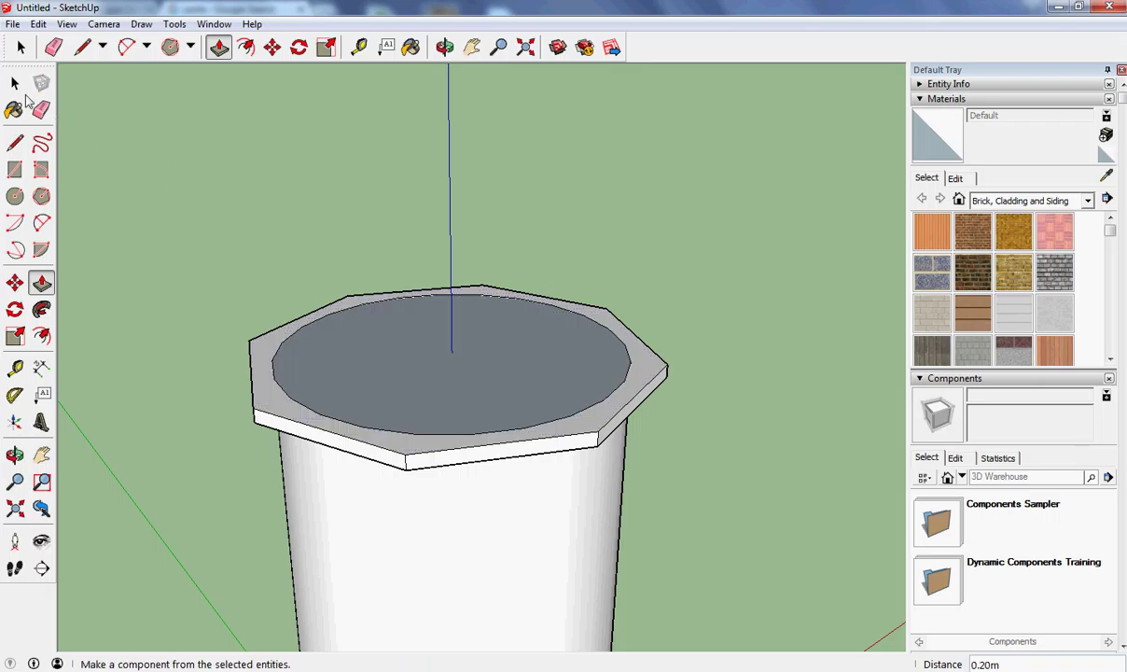
Erase the inner circle edge so the slab top is one octagonal face
left_click(15, 84)
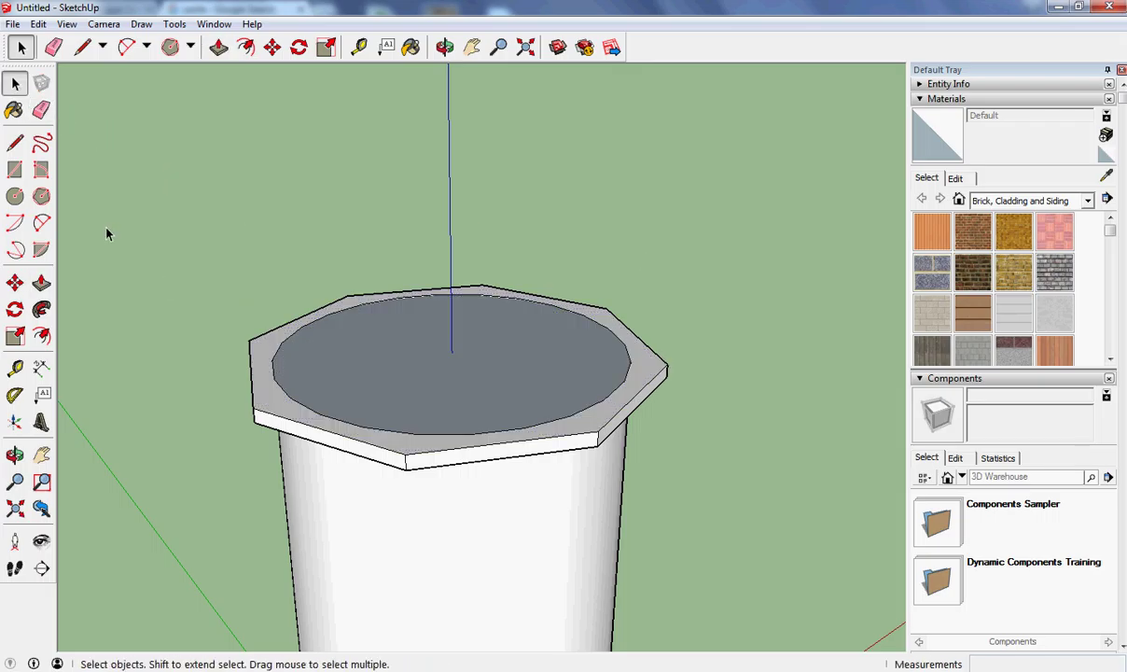
left_click(41, 110)
left_click(276, 367)
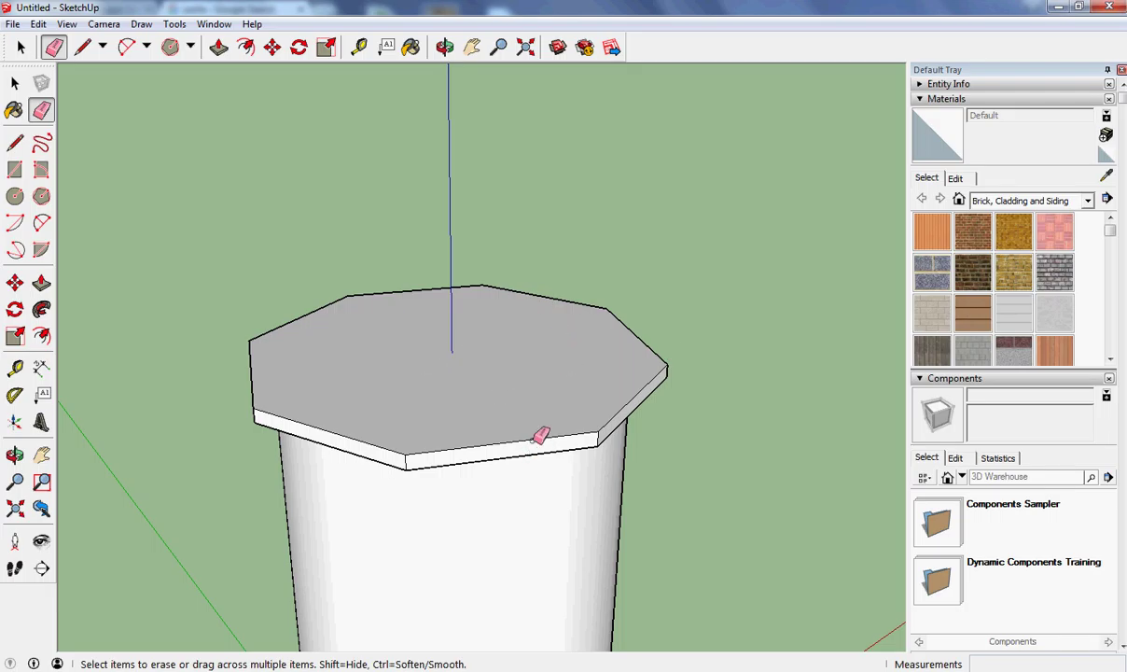
Draw a circle on the slab top, then undo it as misplaced
left_click(14, 200)
left_click(452, 351)
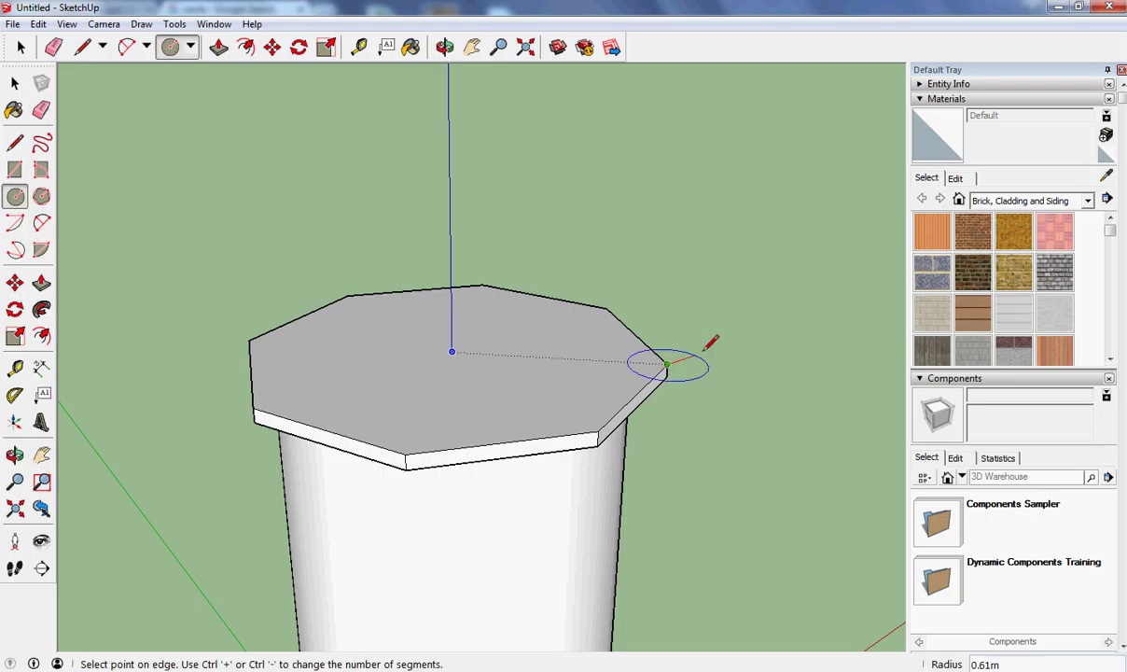
left_click(716, 329)
left_click(38, 25)
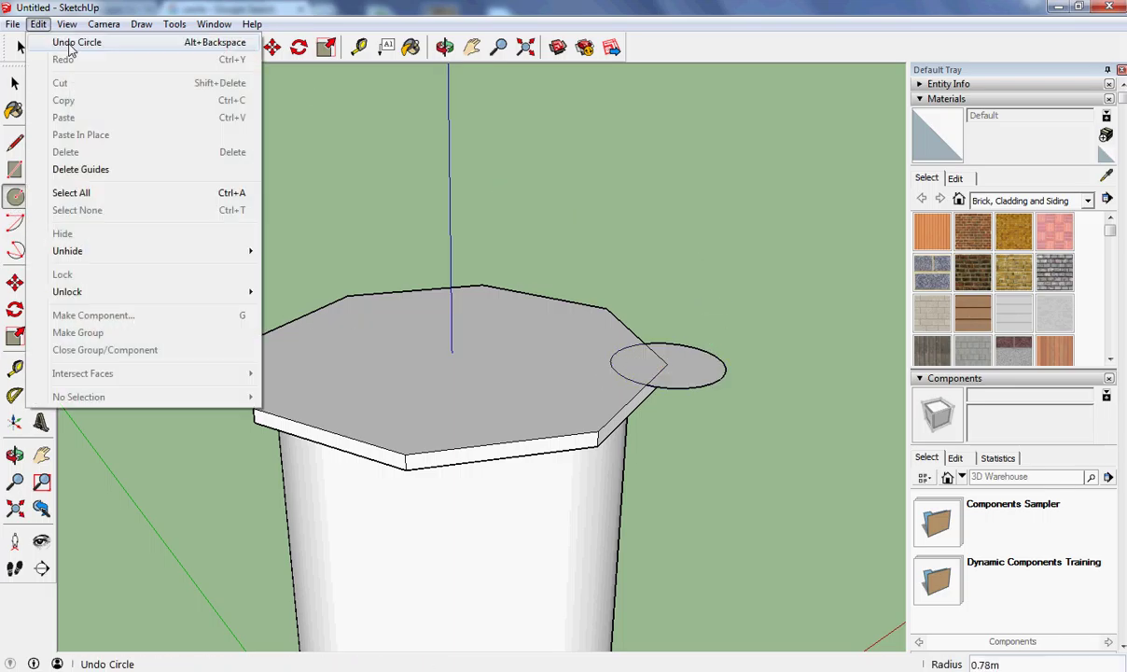
left_click(70, 42)
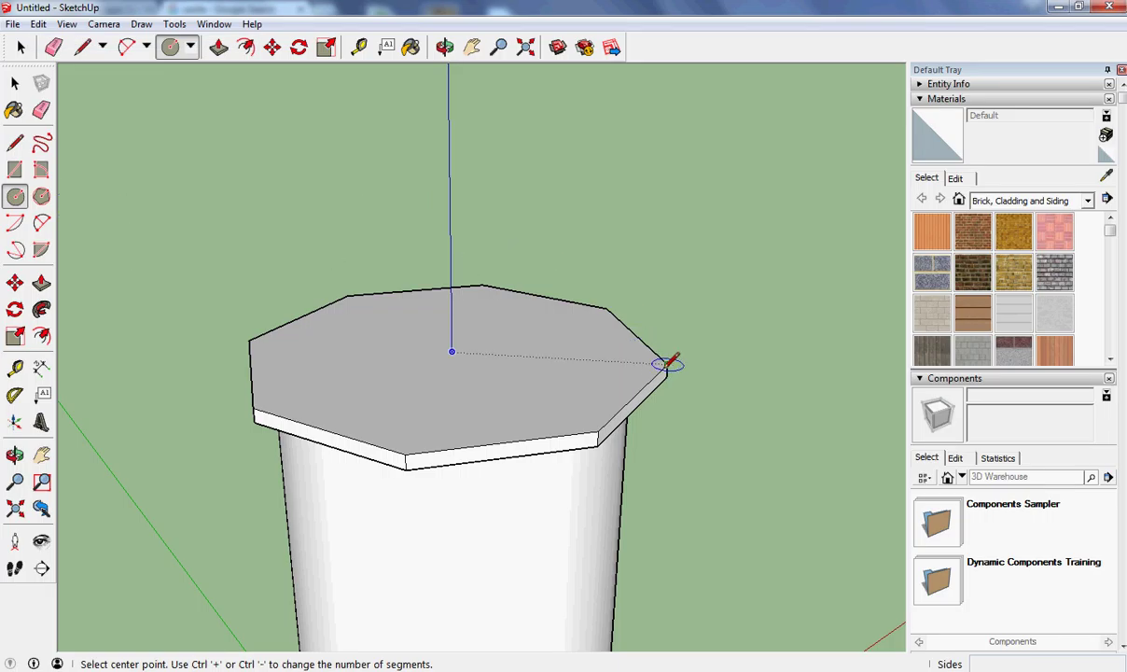
Draw a circle of radius 0.5 centred on the octagonal top
left_click(452, 352)
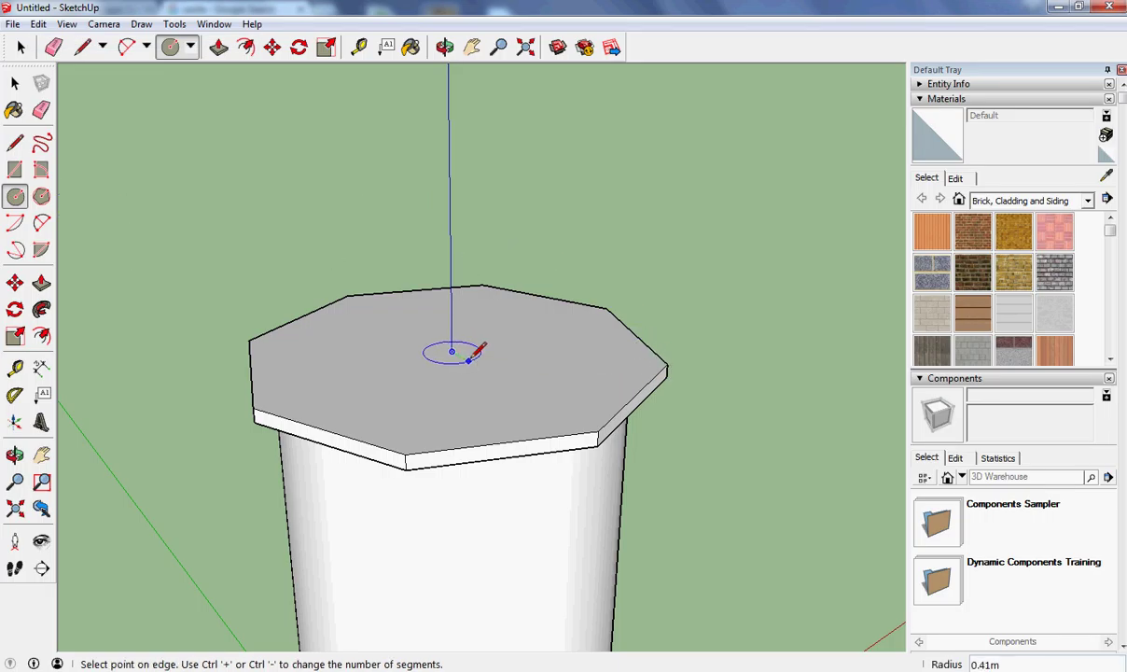
type(".")
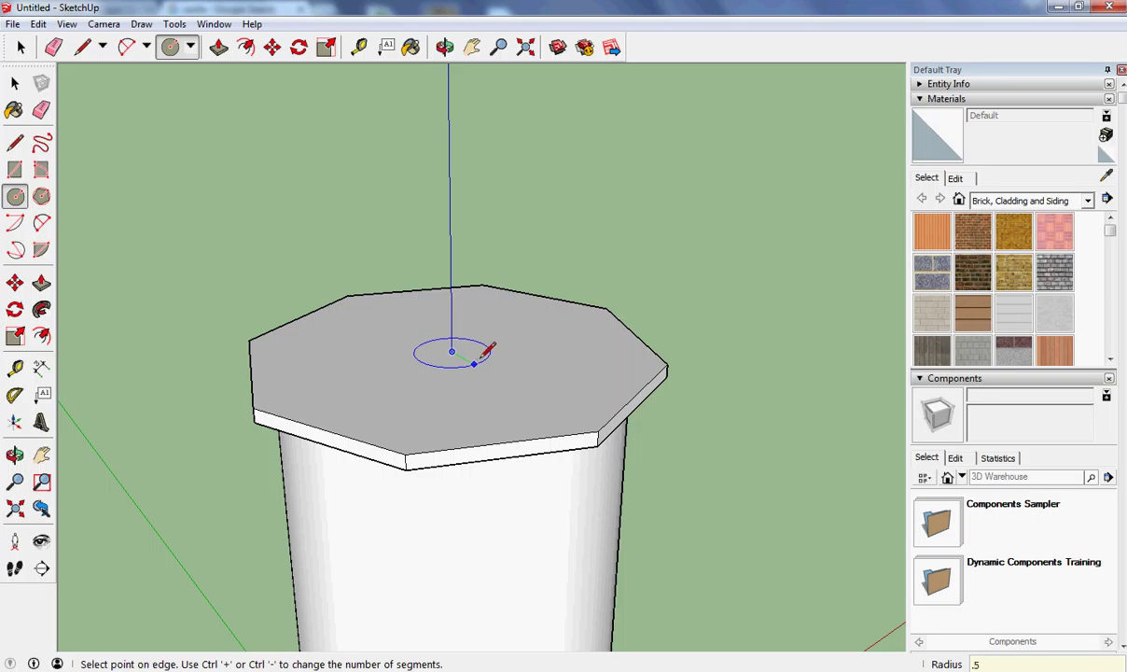
type("5")
key("Return")
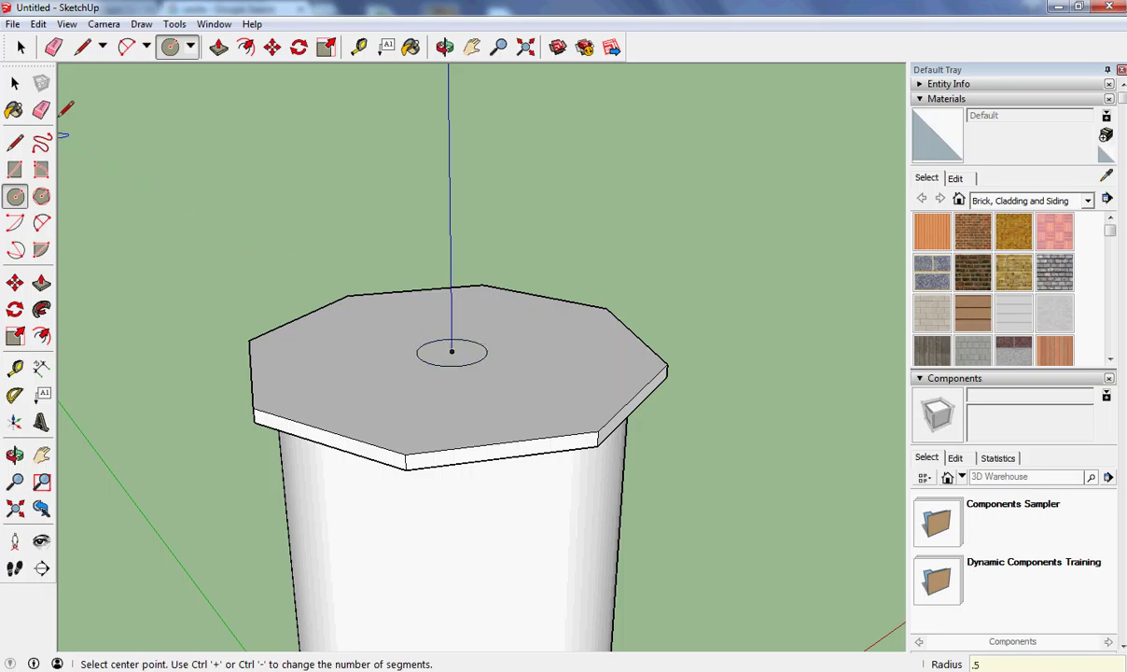
left_click(15, 83)
left_click(15, 83)
Move the small centre circle straight up 3.40 m along the blue axis into a spire
left_click(451, 366)
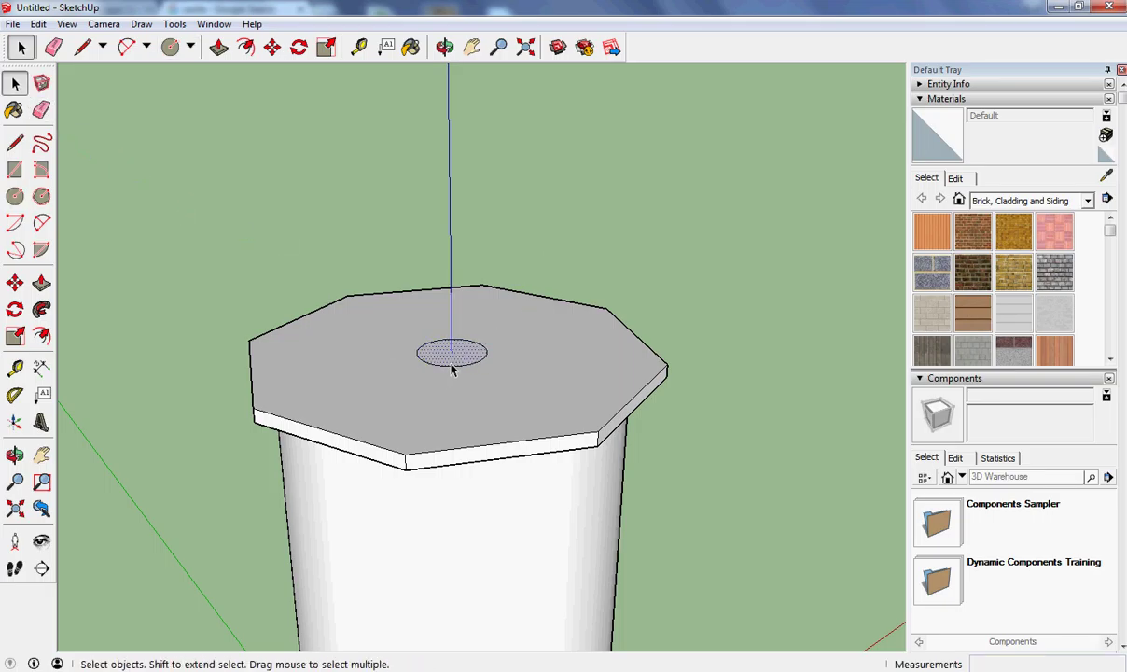
left_click(15, 284)
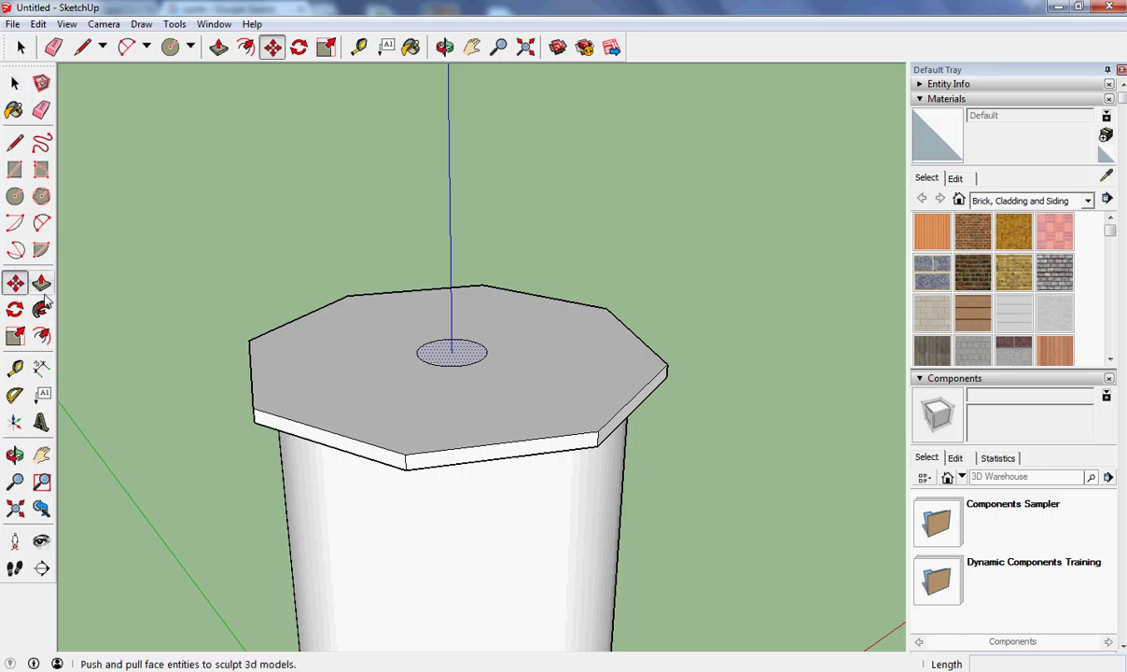
left_click(462, 360)
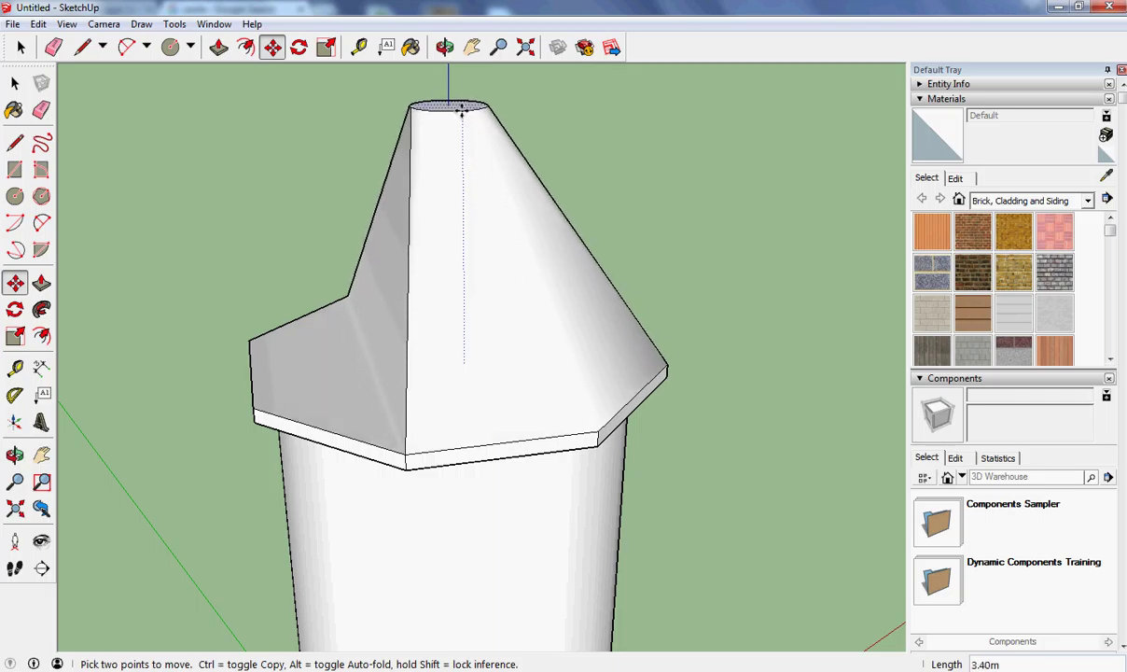
left_click(460, 110)
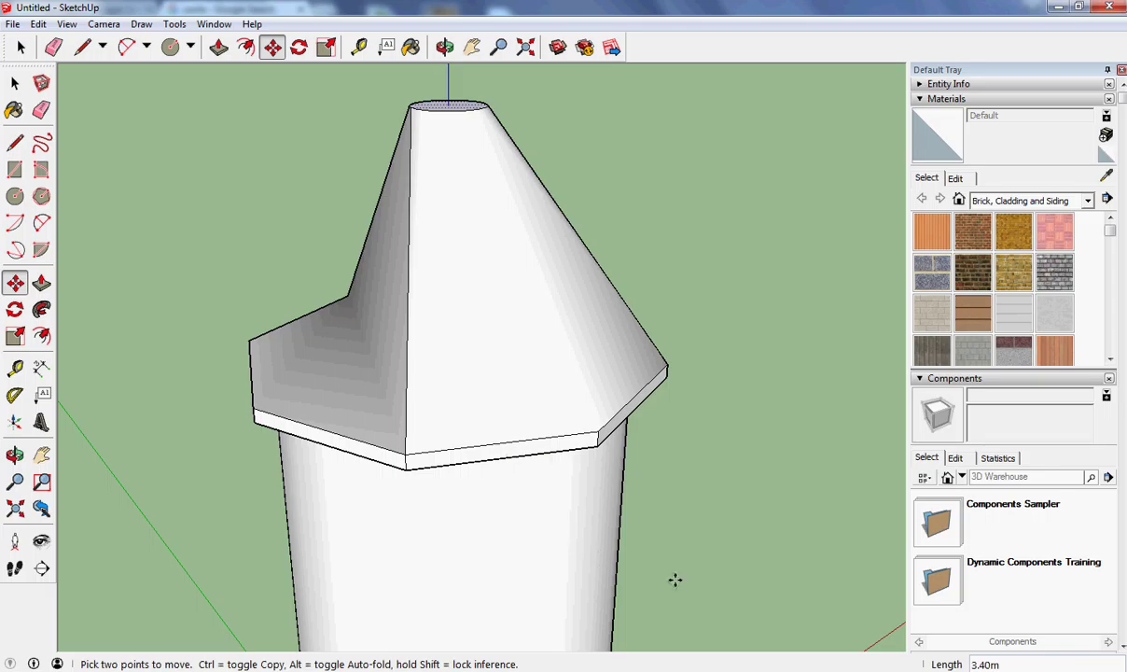
Orbit and zoom around the lopsided spire to check its facets from several sides
left_click(15, 455)
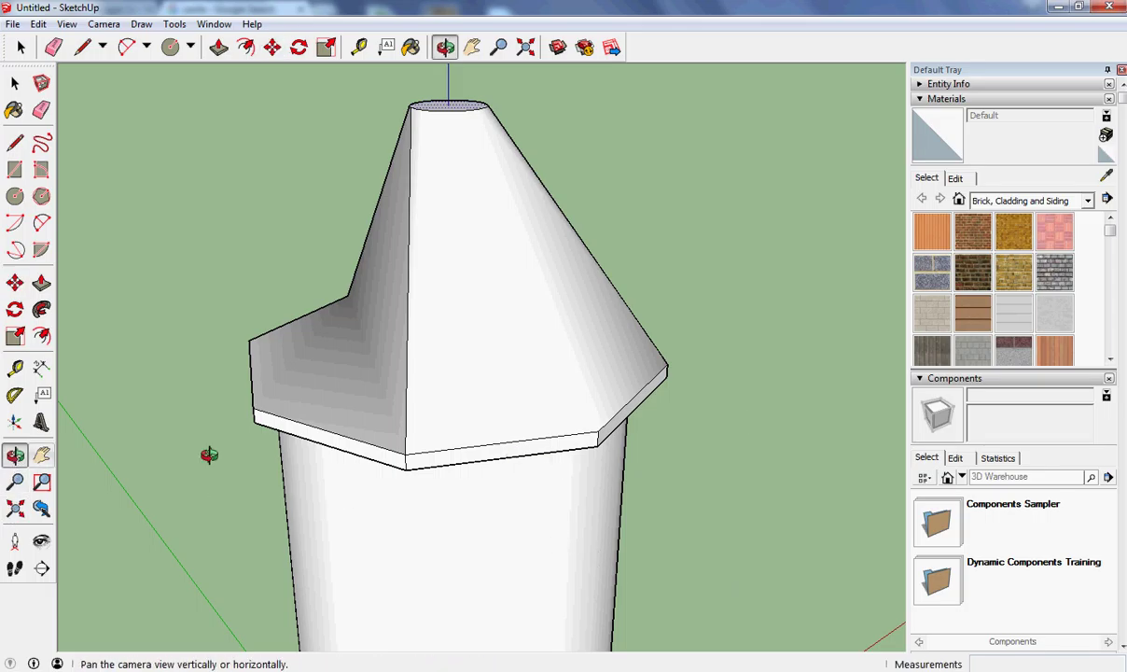
left_click_drag(409, 435, 514, 400)
scroll(516, 387, "down", 3)
scroll(498, 384, "up", 4)
scroll(503, 384, "down", 5)
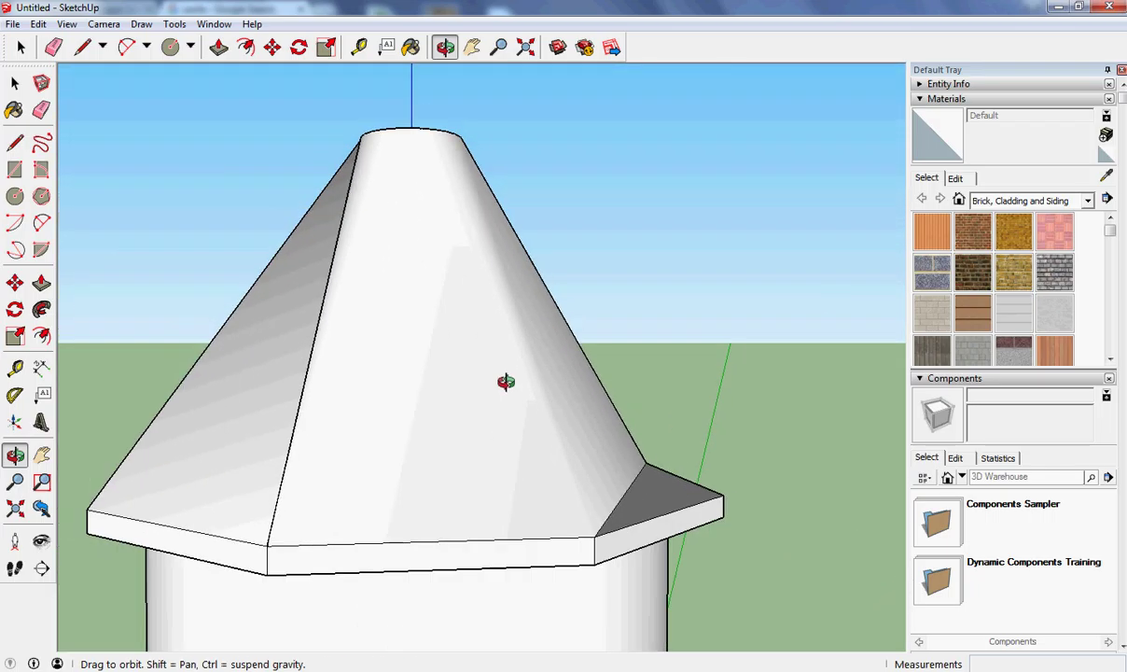
scroll(485, 373, "down", 1)
left_click_drag(468, 360, 523, 417)
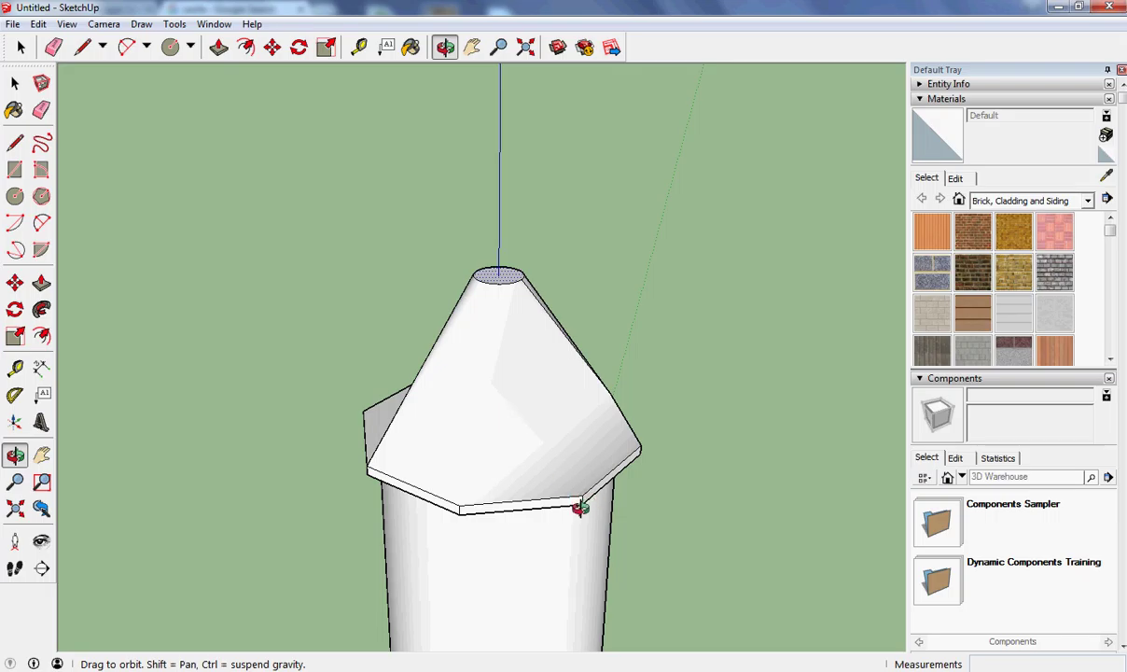
left_click_drag(492, 451, 516, 451)
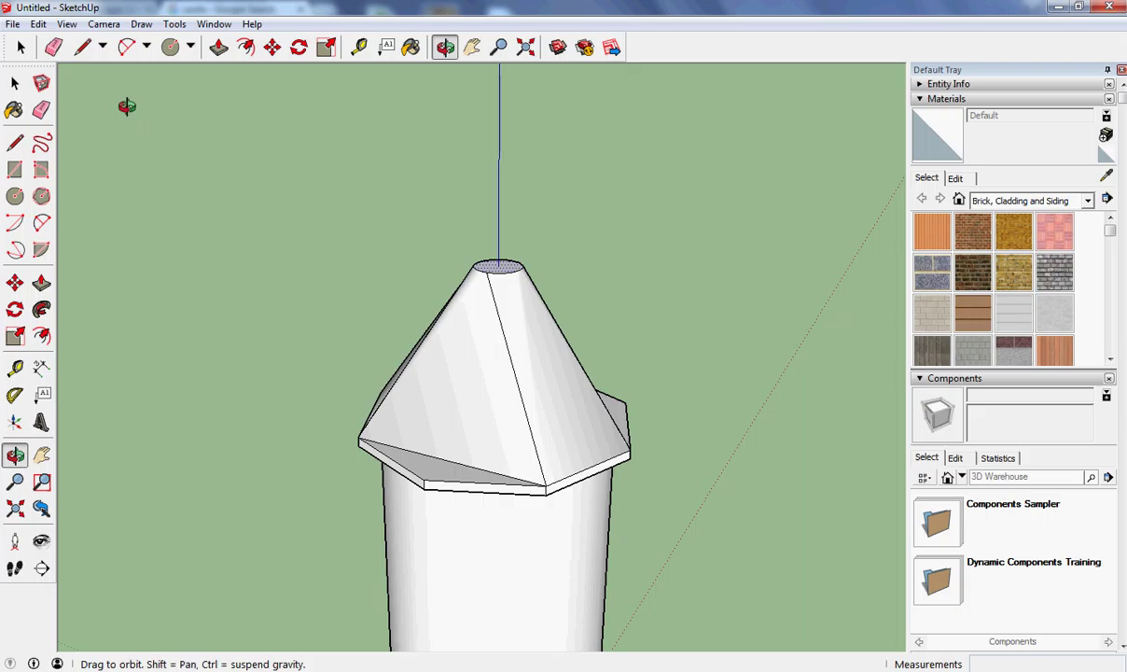
Undo the spire move and draw four lines joining opposite octagon corners through the centre
left_click(42, 26)
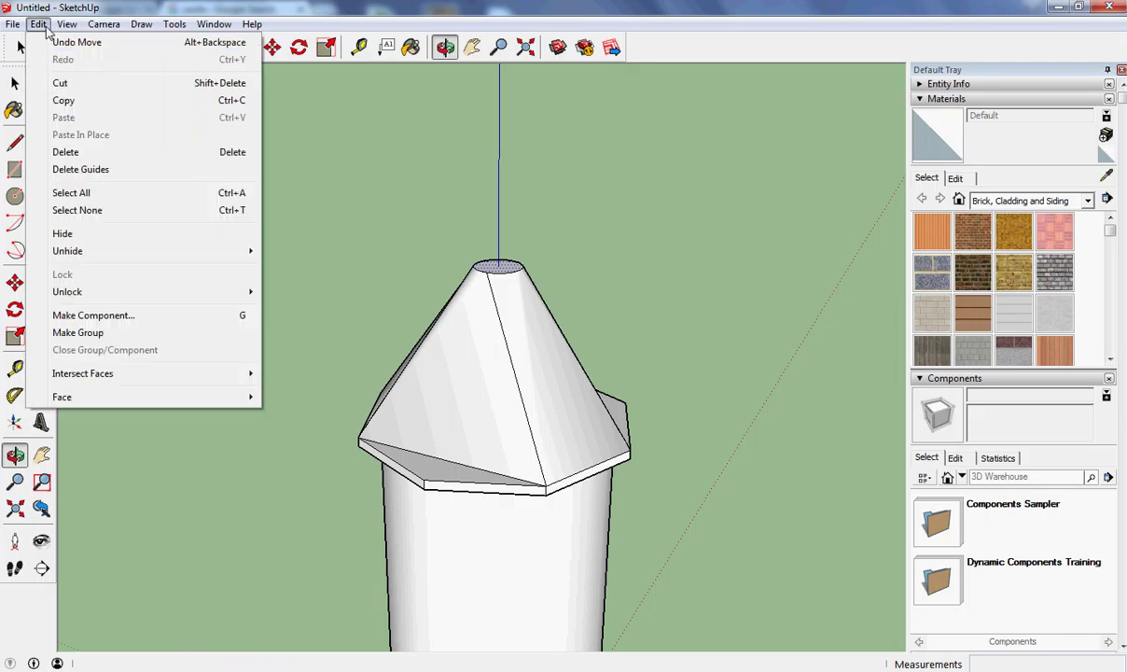
left_click(68, 40)
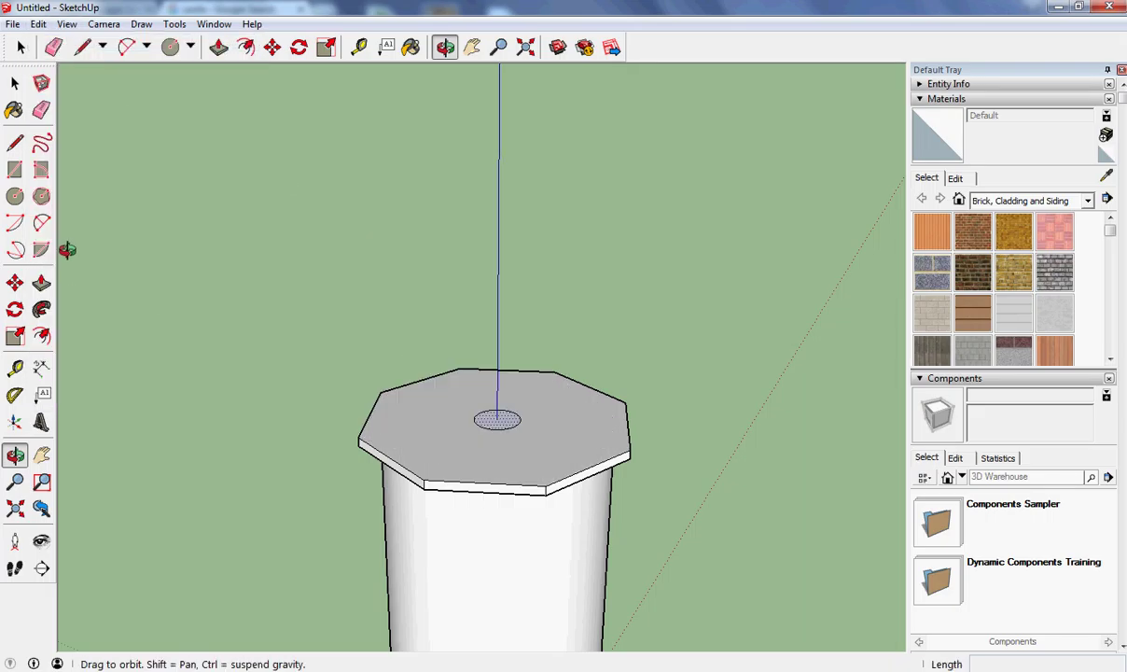
left_click(14, 142)
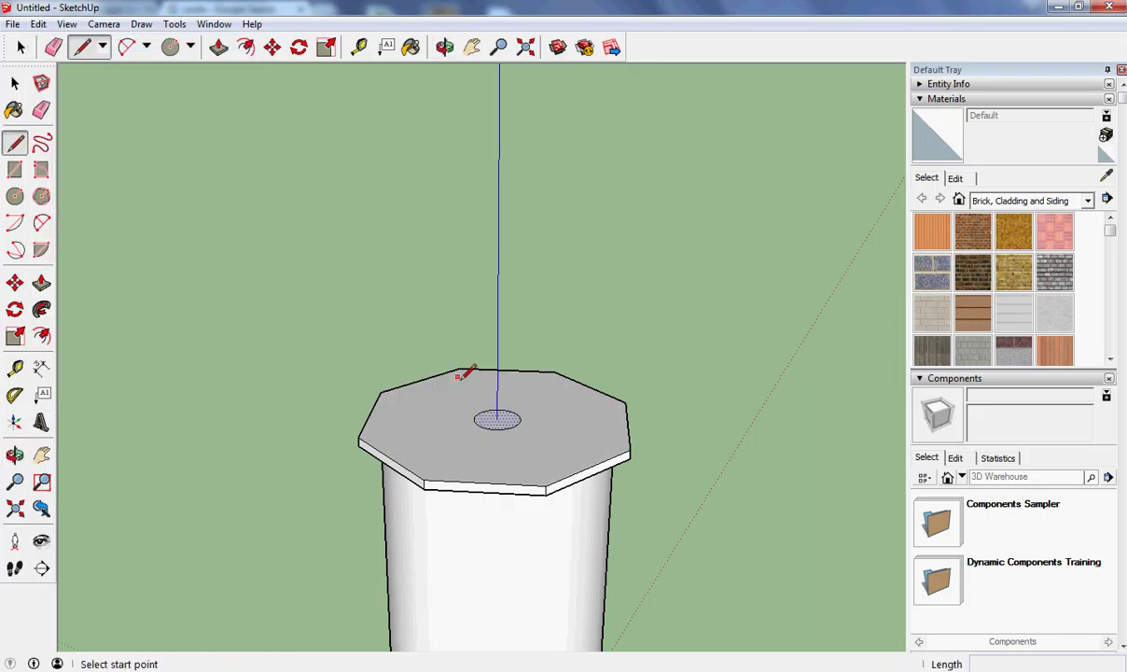
left_click(425, 480)
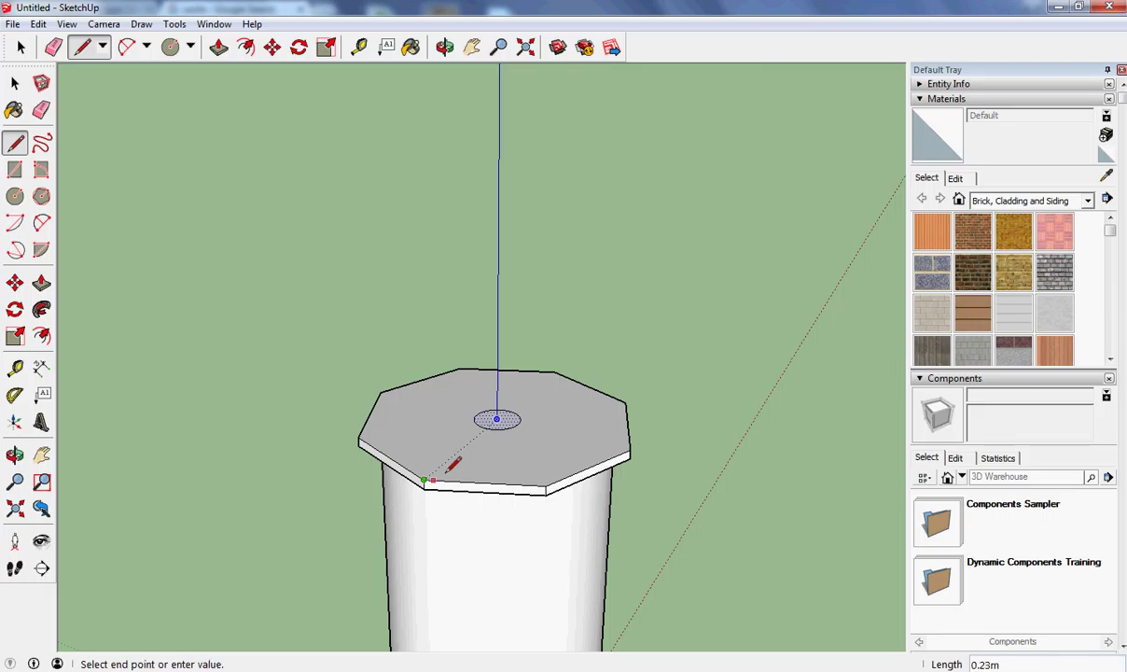
left_click(556, 372)
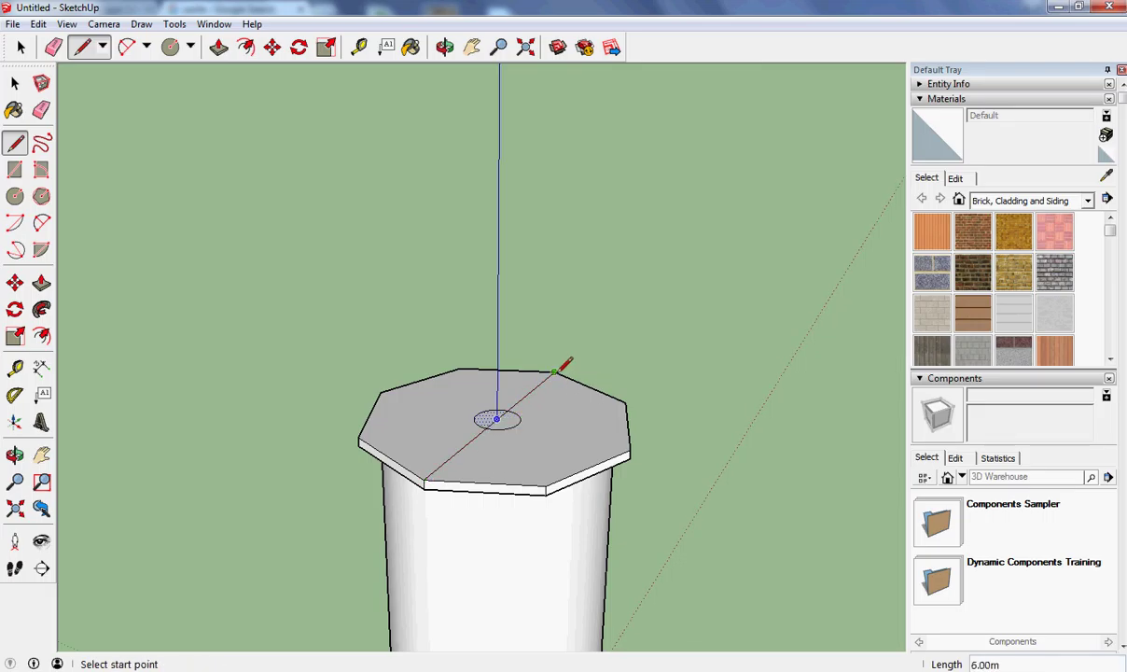
left_click(632, 452)
left_click(383, 391)
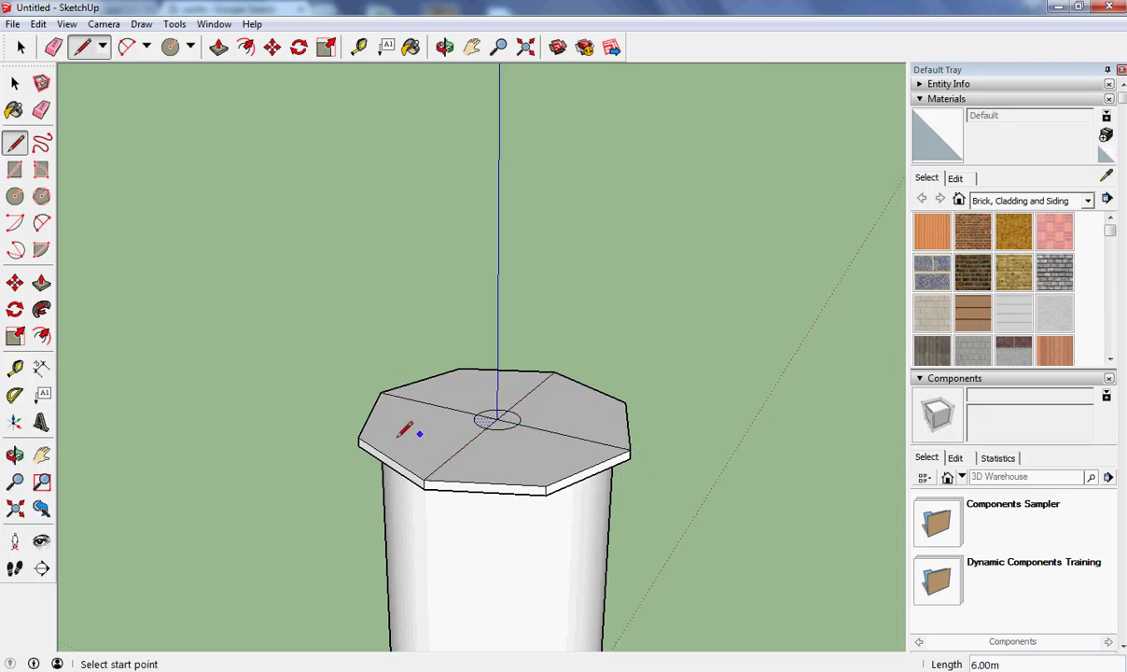
left_click(359, 436)
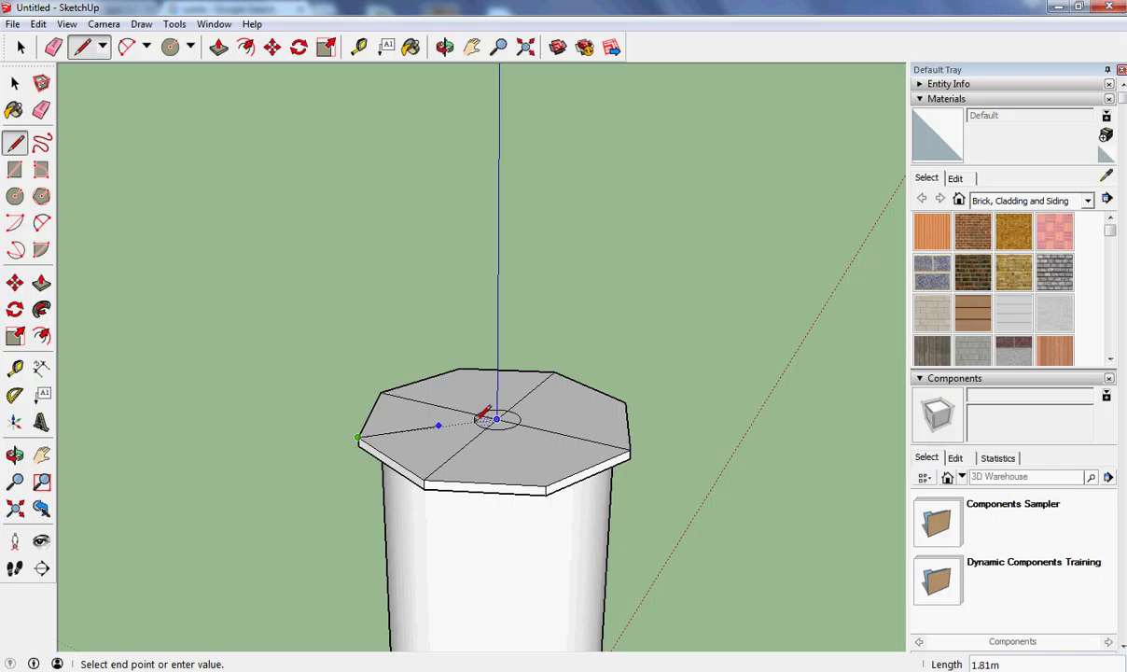
left_click(627, 404)
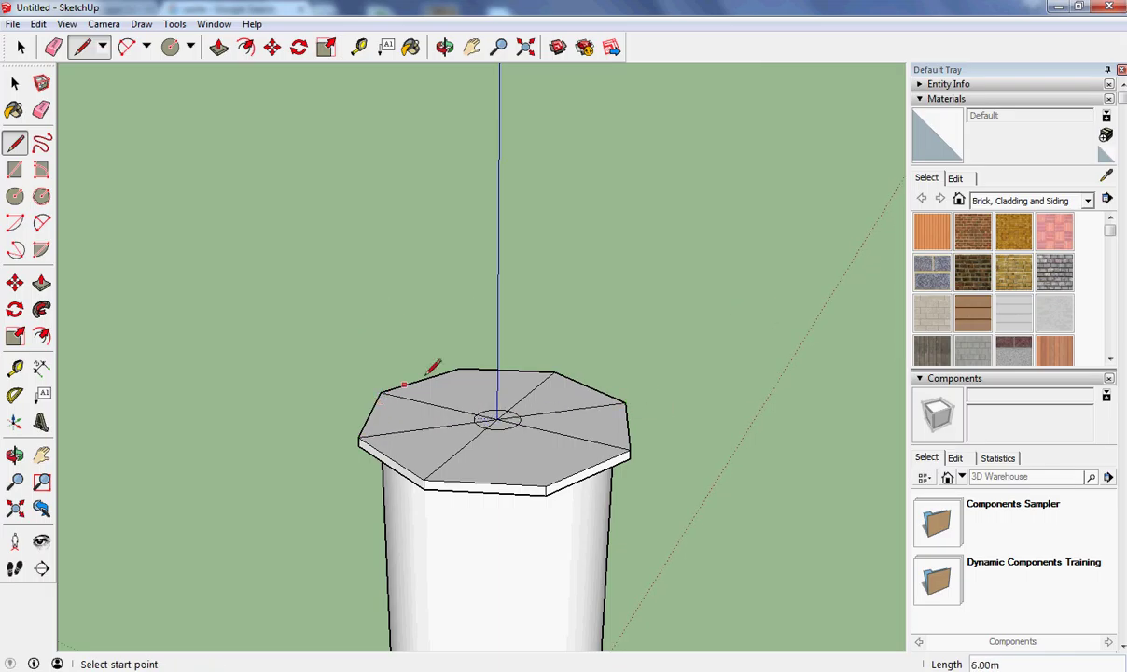
left_click(460, 368)
left_click(546, 489)
left_click(41, 110)
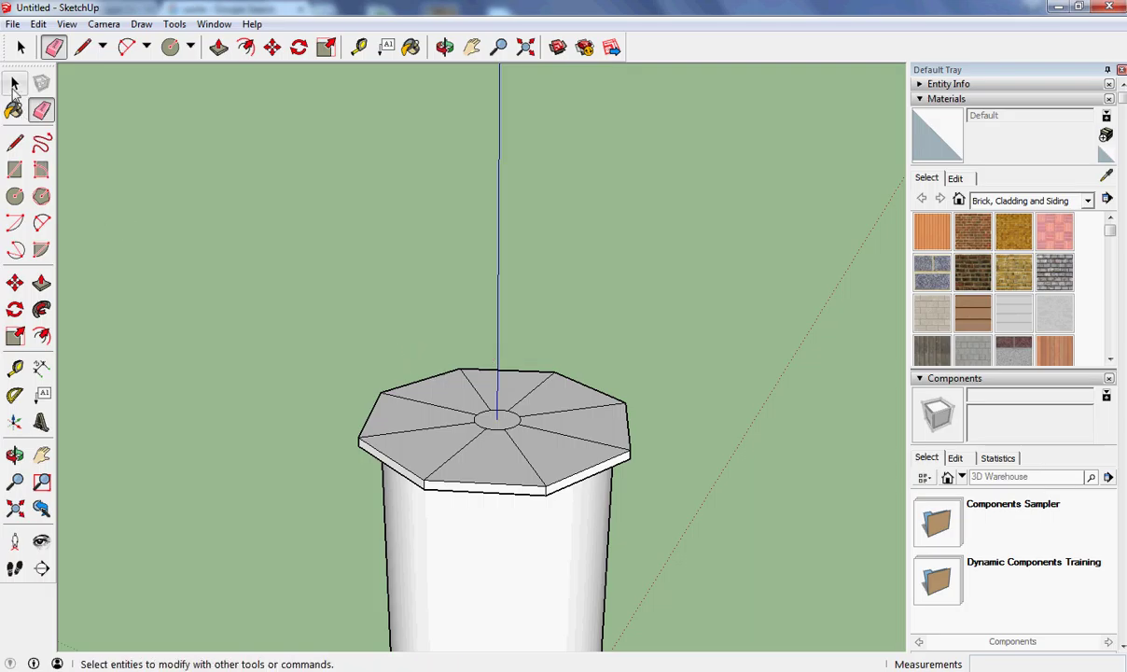
Move the centre circle 3.75 m up the blue axis into an eight-faceted roof
left_click(14, 83)
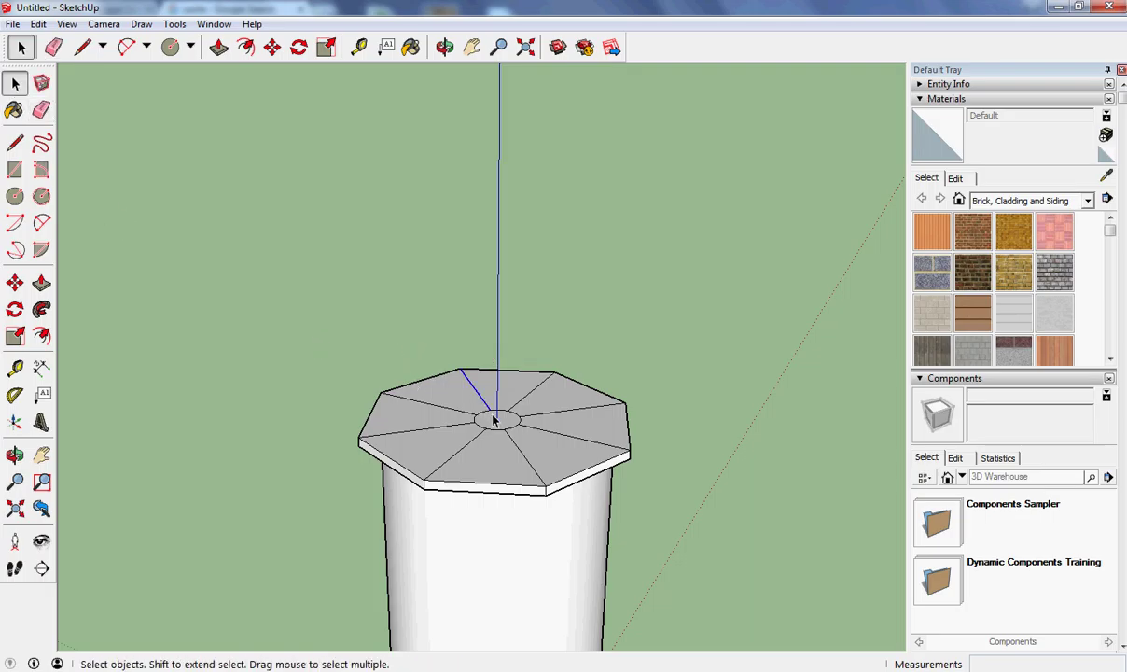
left_click(14, 282)
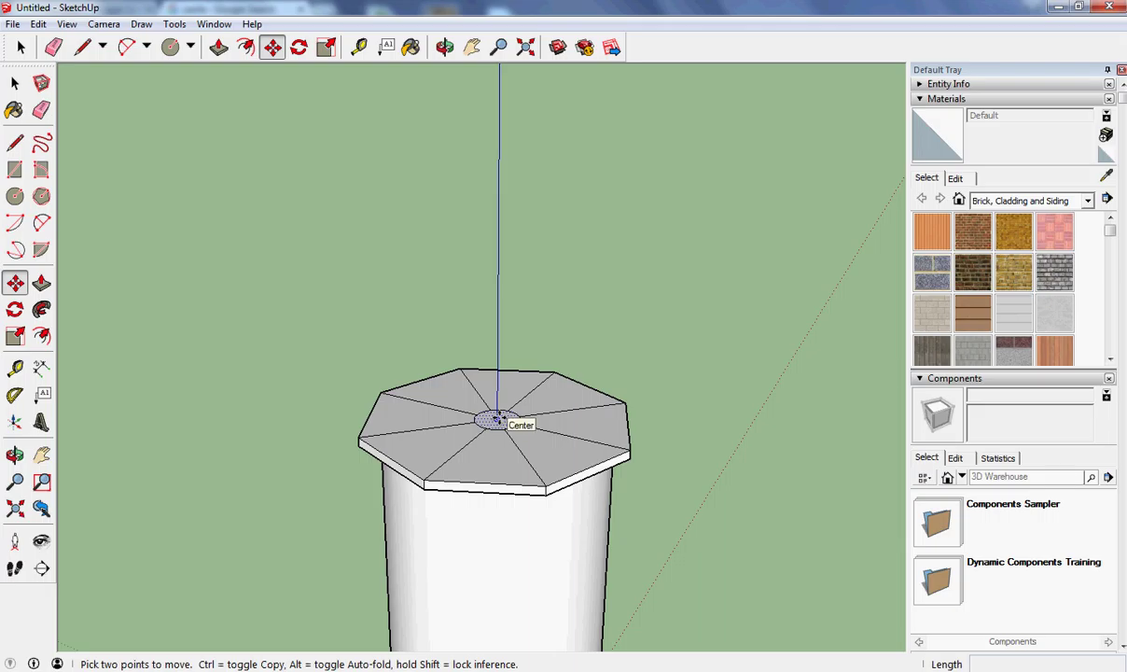
left_click_drag(499, 420, 500, 248)
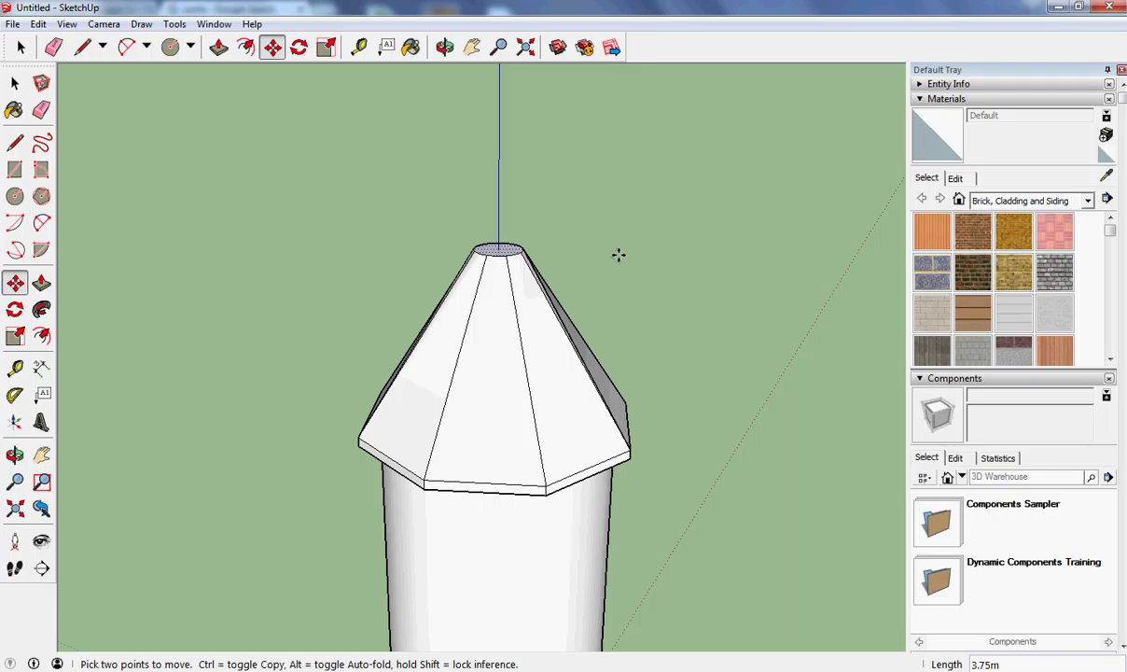
left_click(15, 455)
left_click_drag(466, 419, 549, 405)
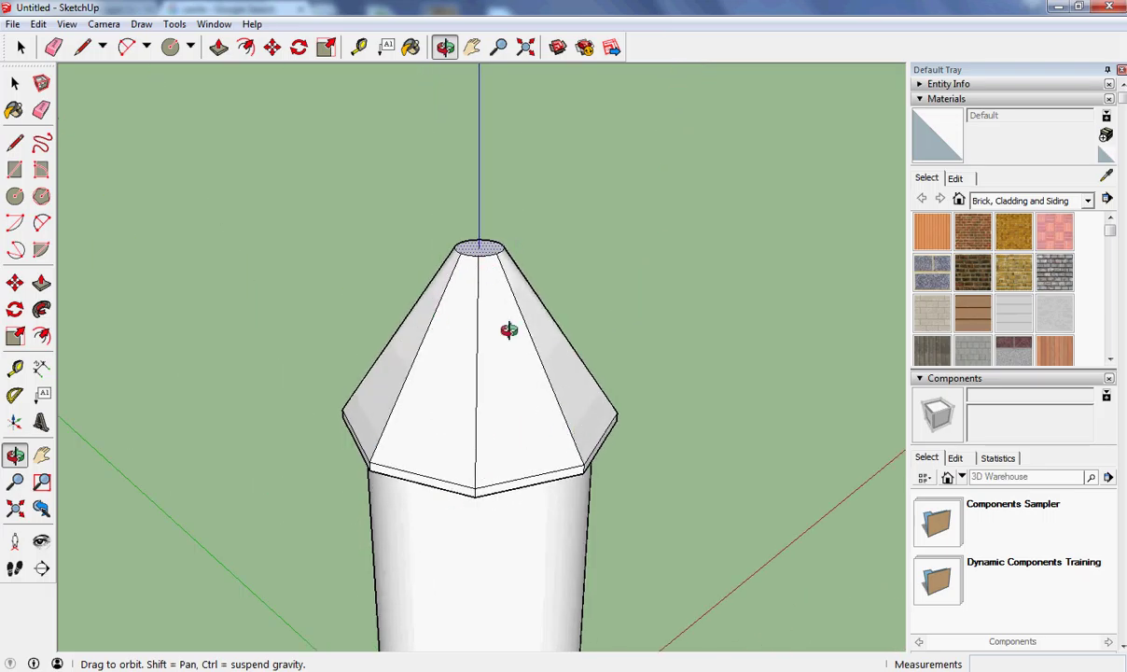